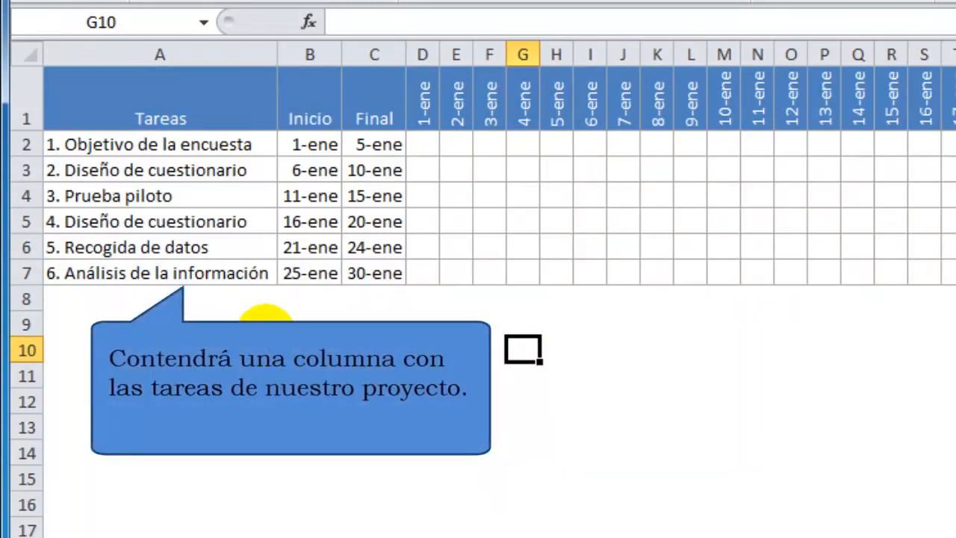
drag(182, 273, 183, 112)
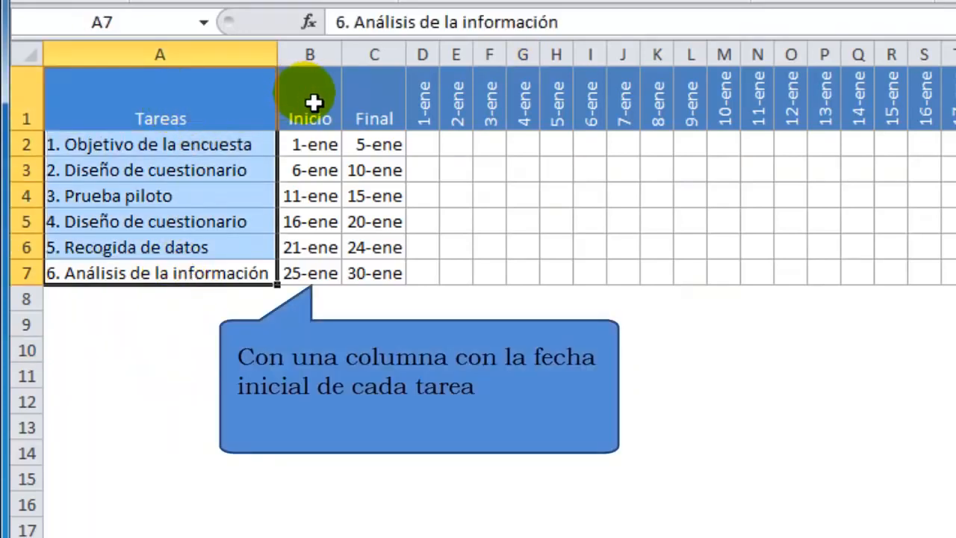
click(311, 101)
drag(312, 102, 320, 284)
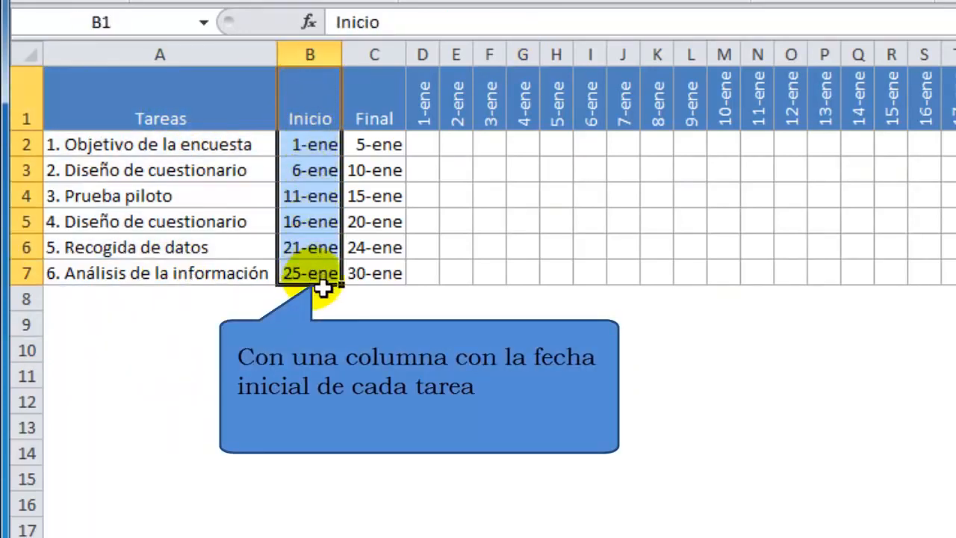
drag(380, 278, 761, 126)
click(658, 323)
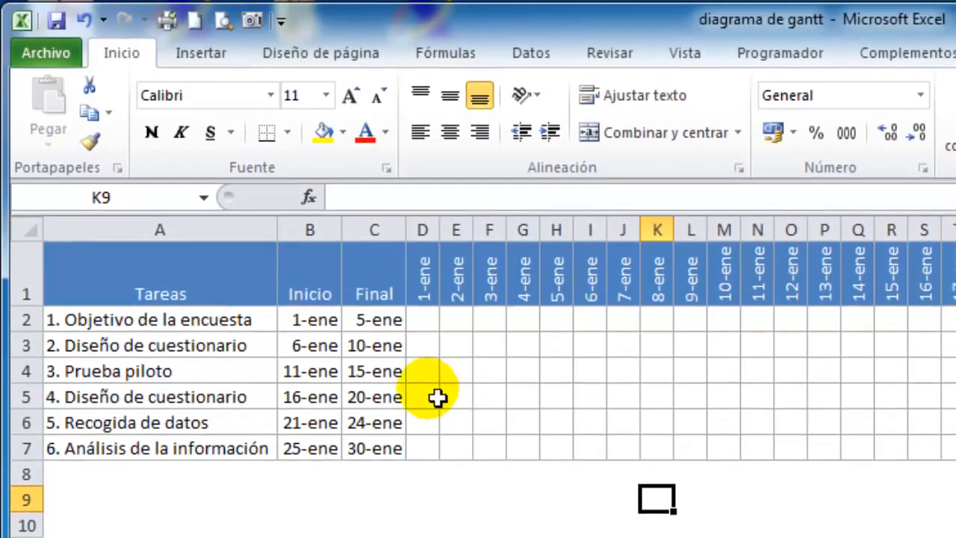
Step: Start a new conditional formatting rule for cell D2 that uses a formula to determine which cells to format
click(429, 154)
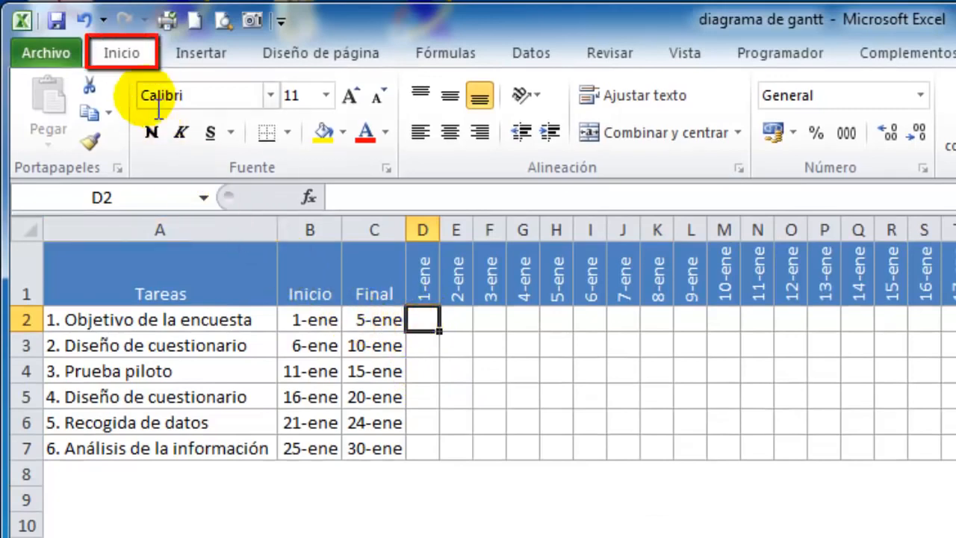
click(133, 56)
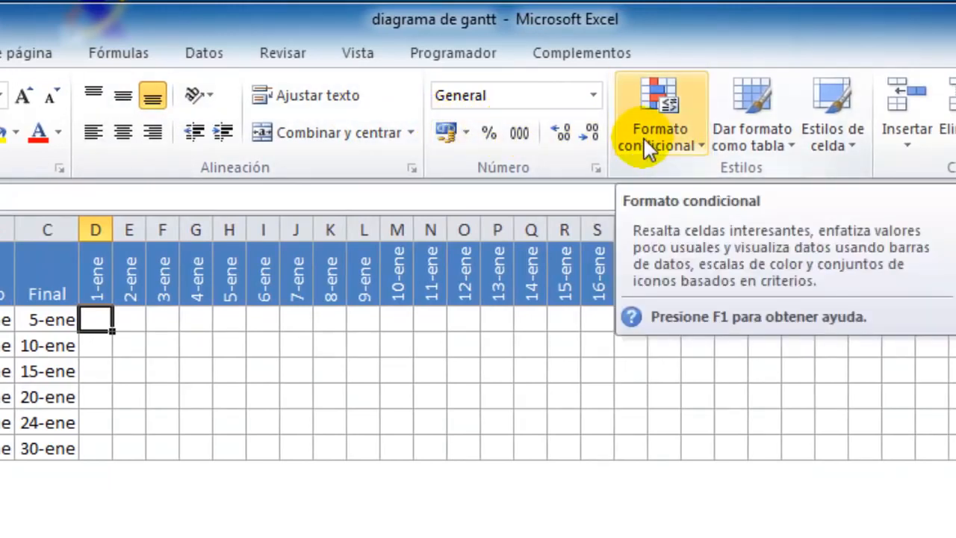
click(643, 137)
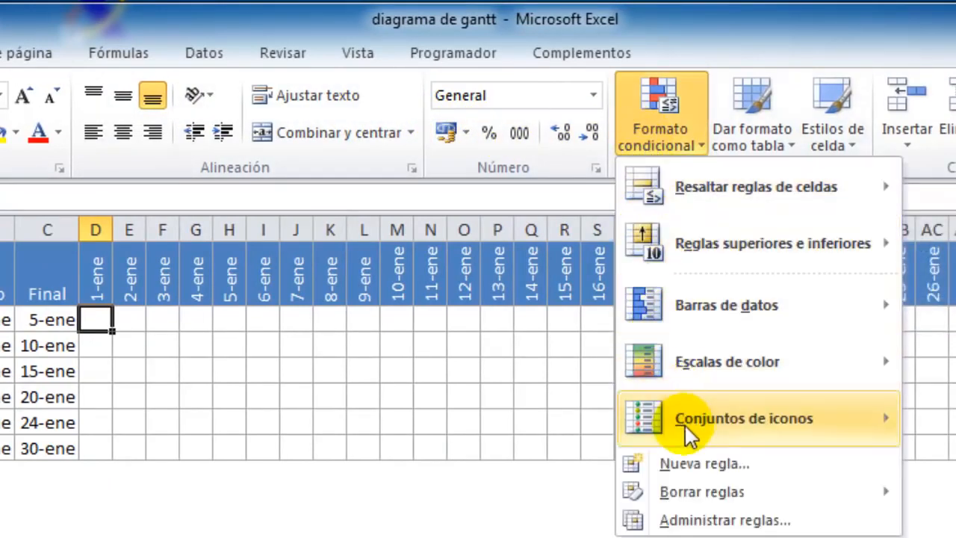
click(710, 465)
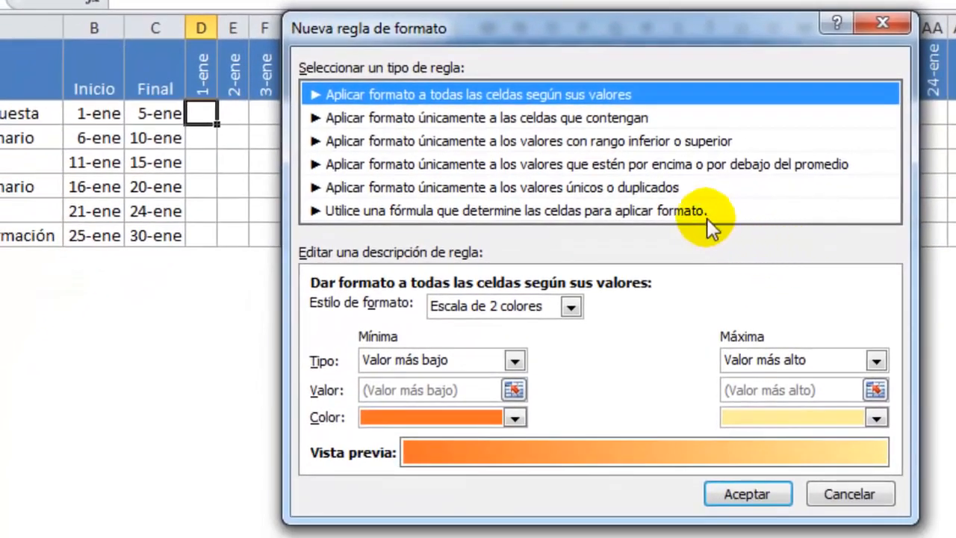
click(706, 217)
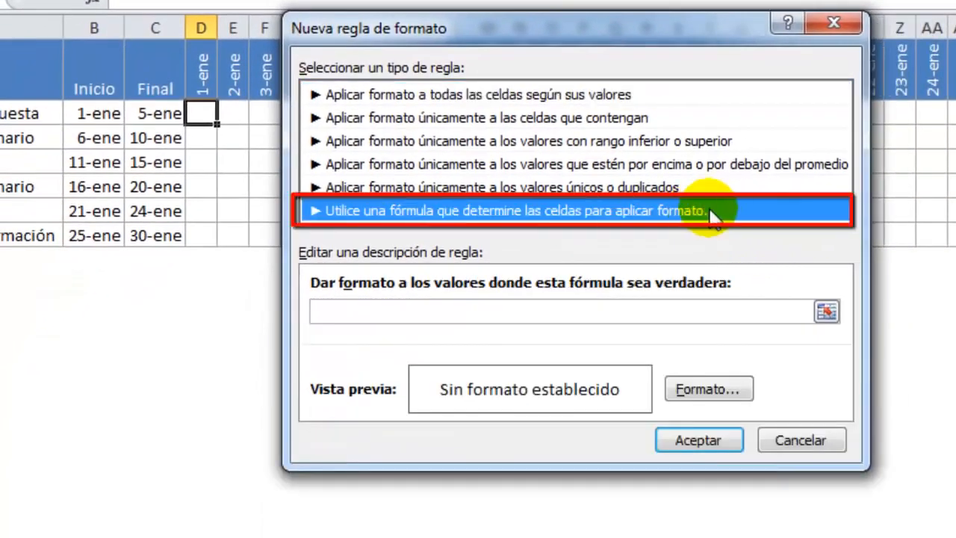
Step: Begin the rule formula with the start-date condition =Y(D$1>=$B2; using a row-absolute D$1 and a column-absolute $B2
click(319, 314)
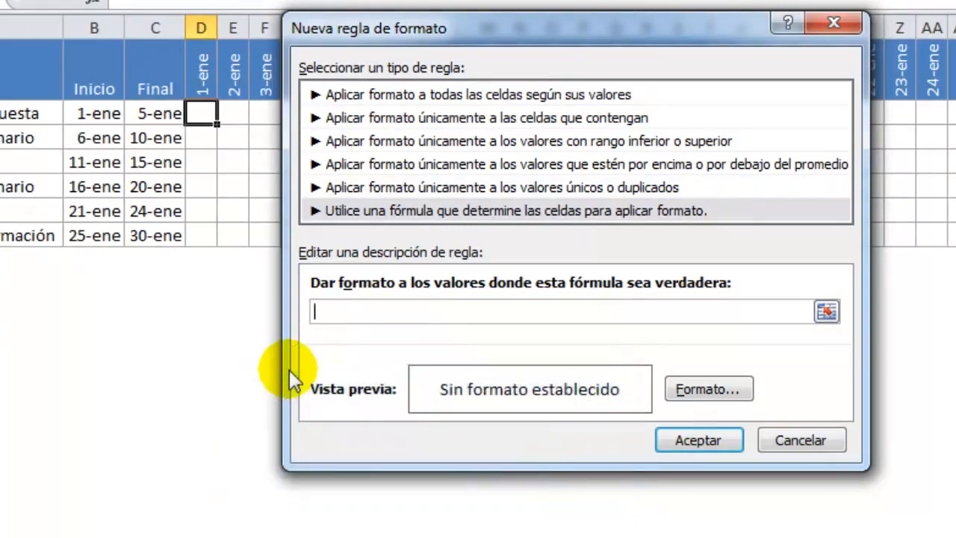
text(=Y()
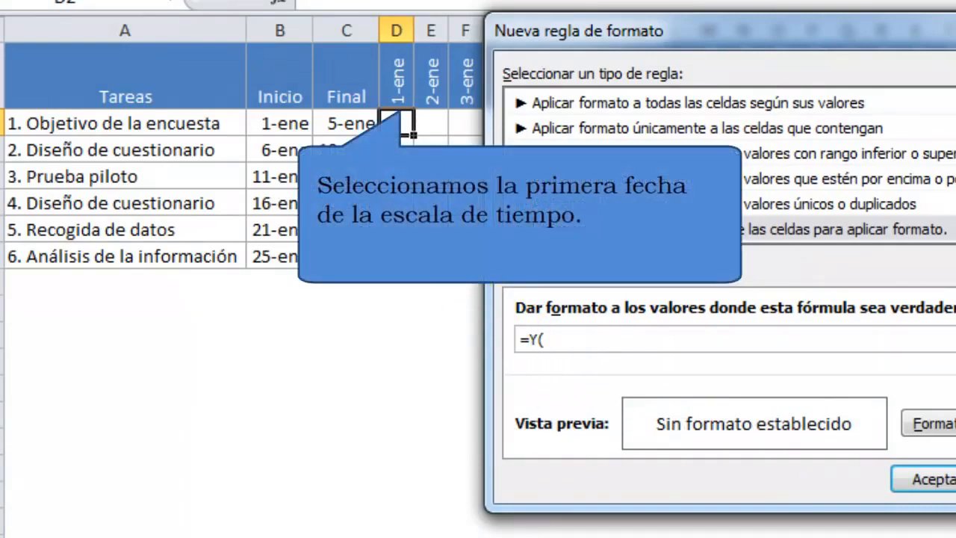
click(404, 95)
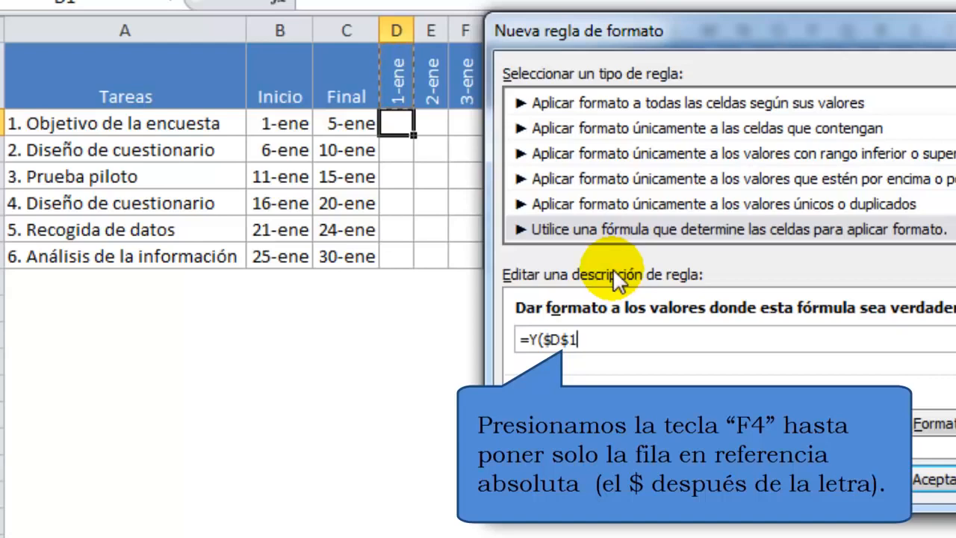
key(F4)
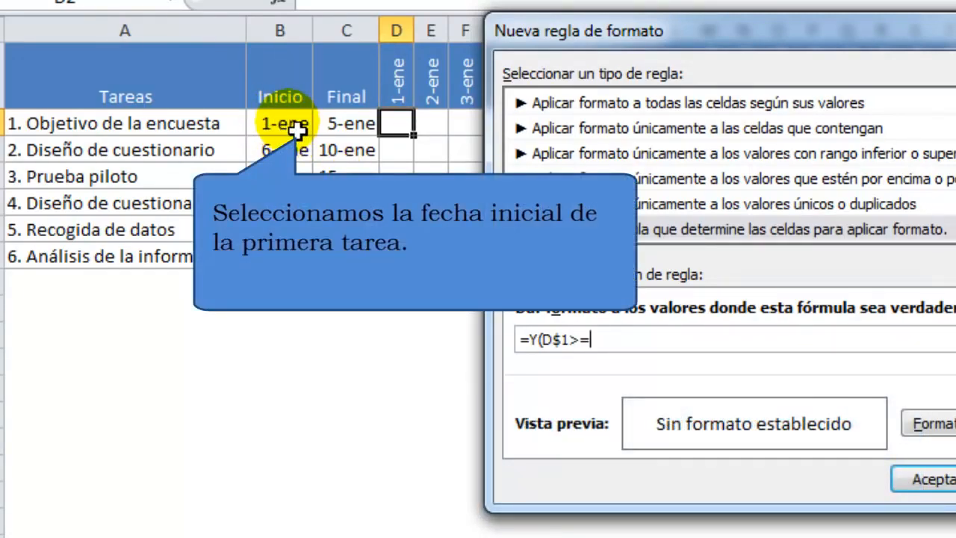
click(297, 128)
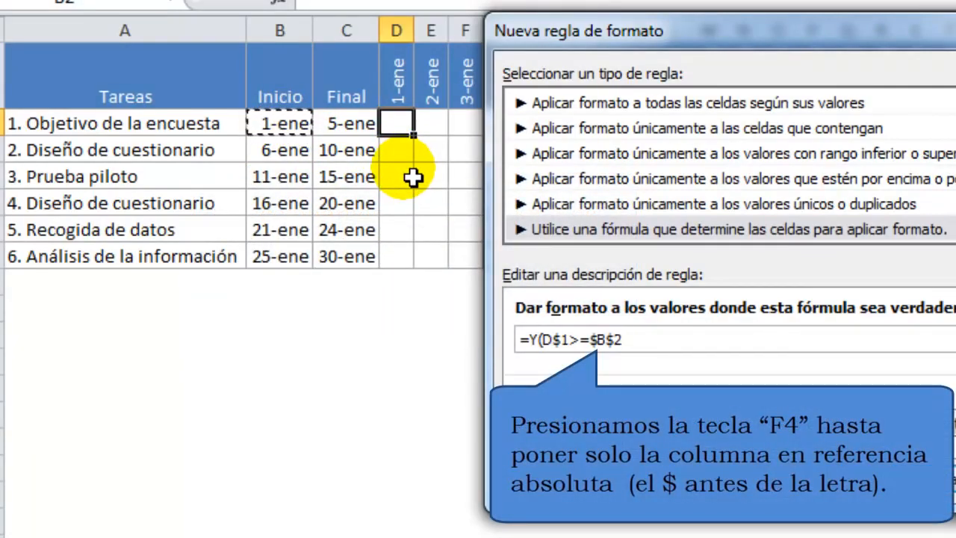
key(F4)
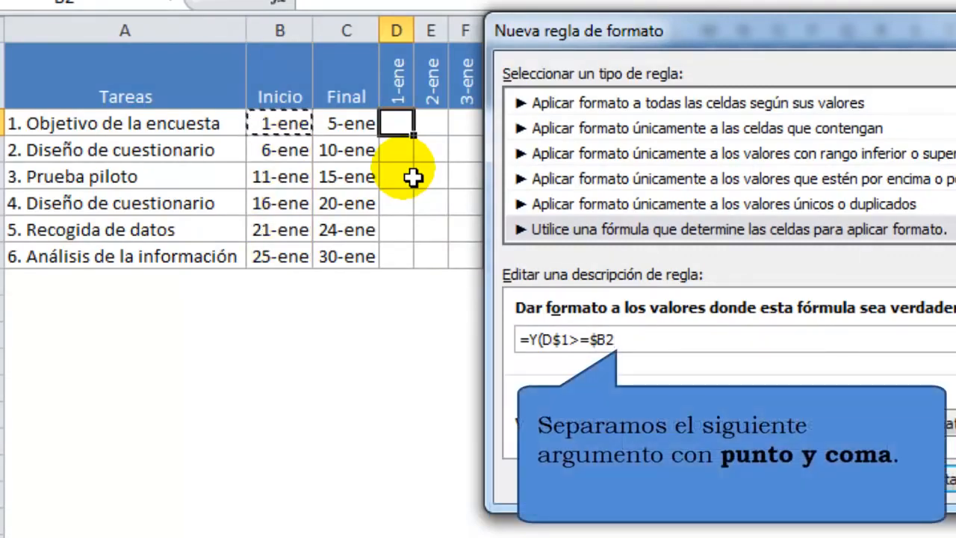
text(;)
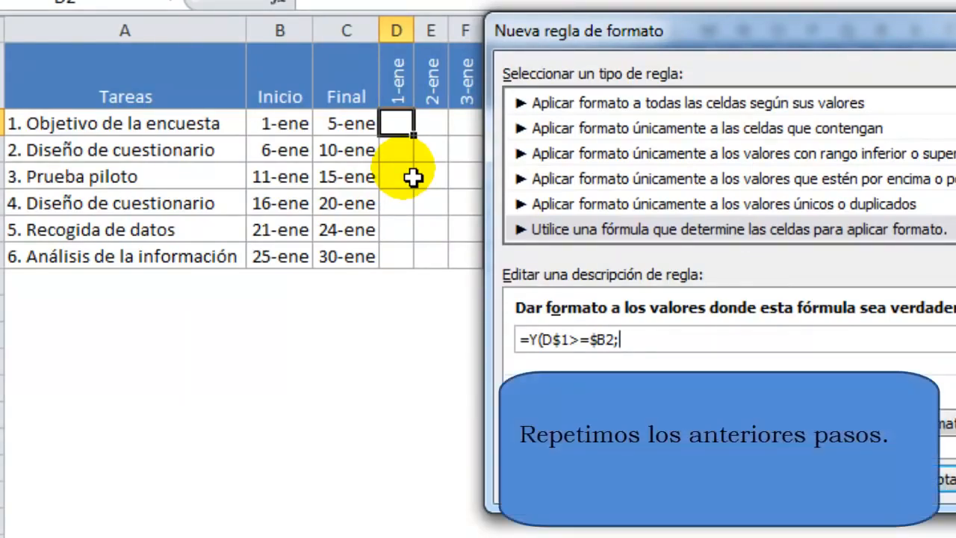
Step: Complete the rule formula with the end-date condition D$1<=$C2) using a row-absolute D$1 and a column-absolute $C2
click(403, 92)
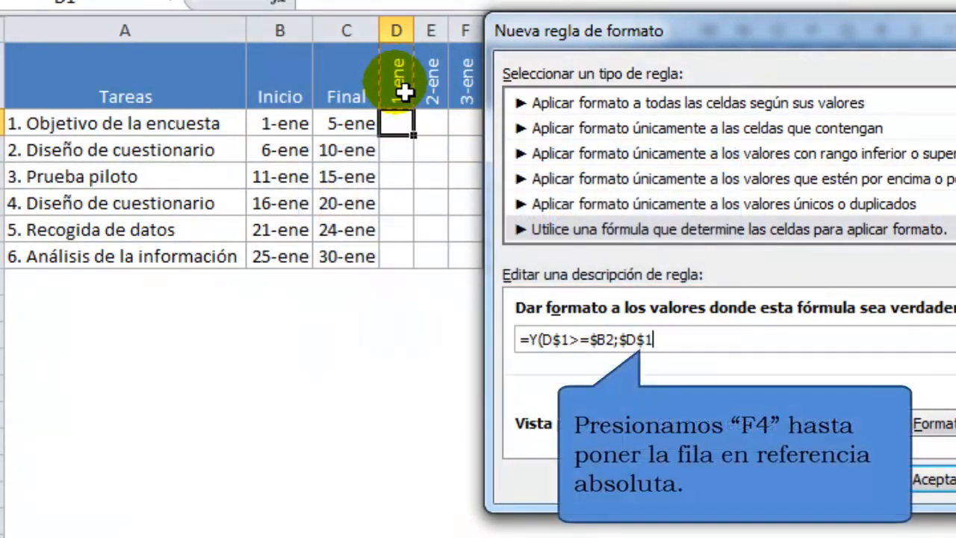
key(F4)
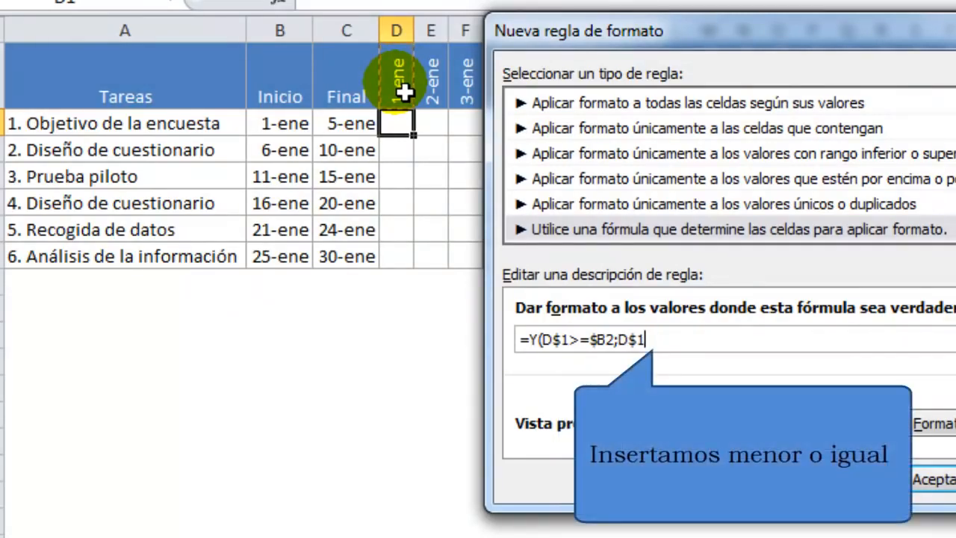
text(<=)
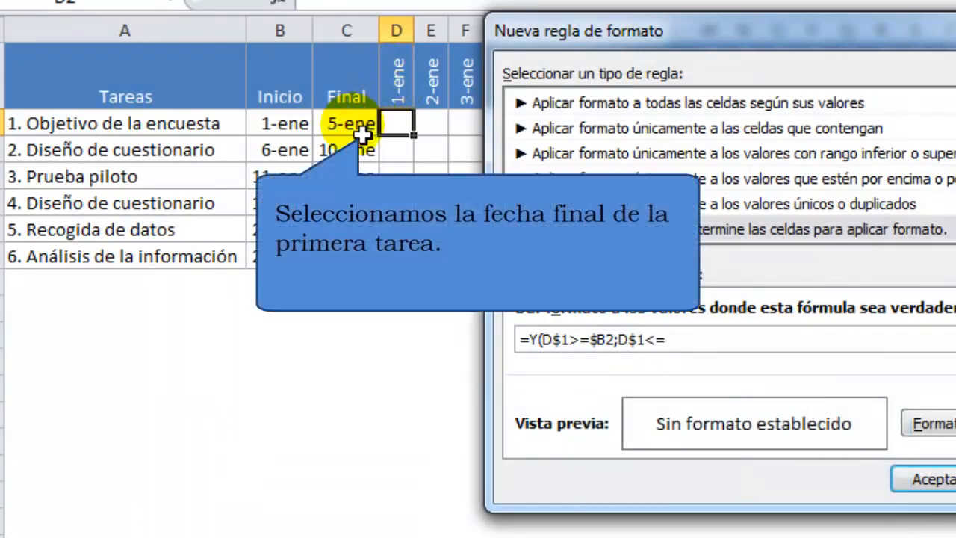
click(361, 133)
key(F4)
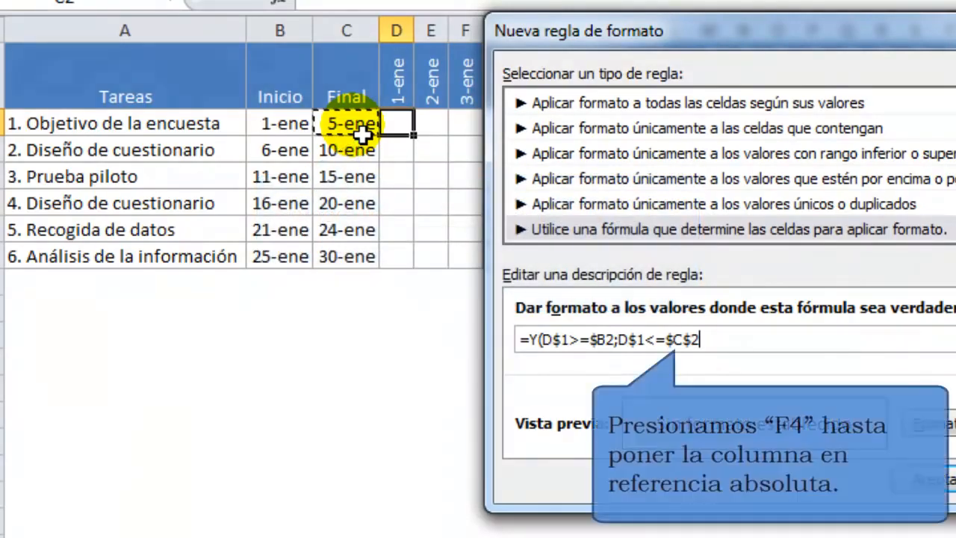
key(F4)
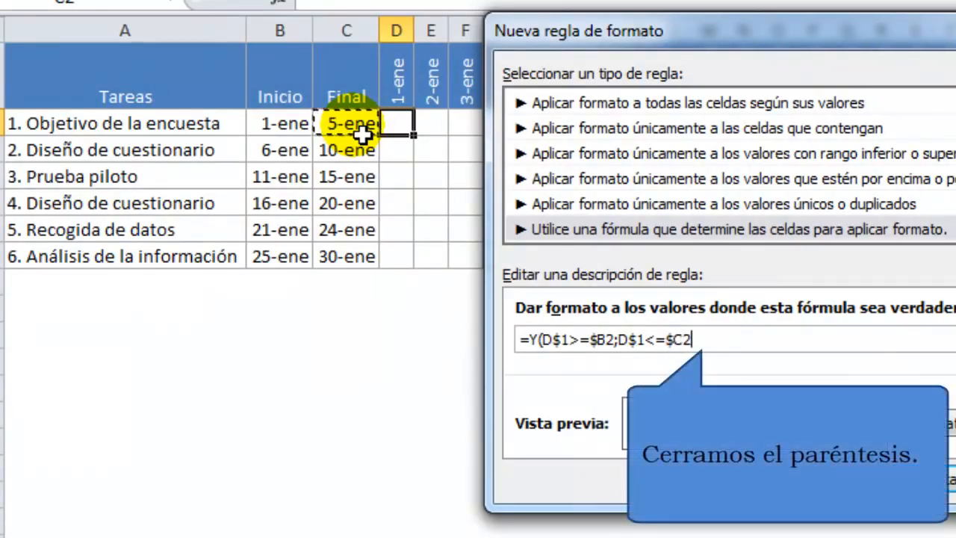
text())
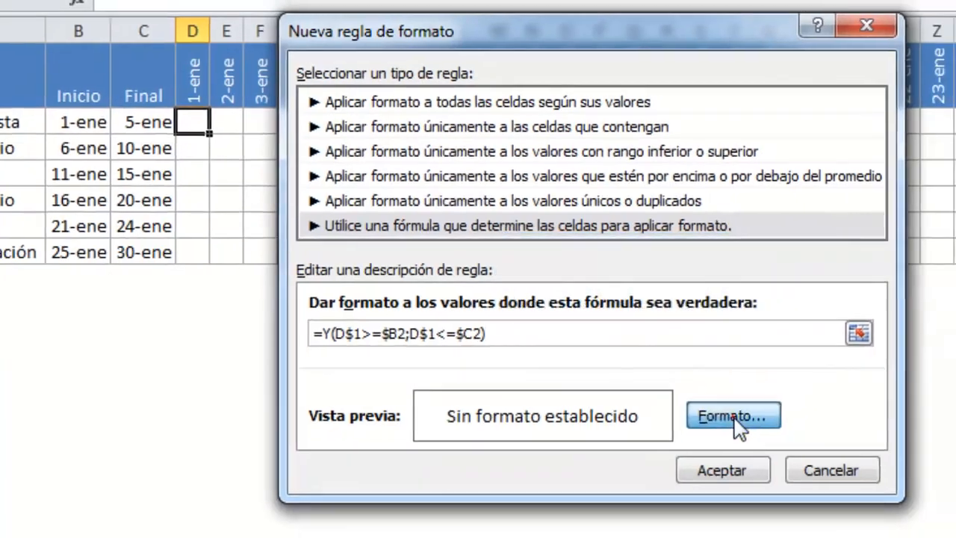
Step: Set the rule's format to a blue background fill matching the header row and apply the rule to cell D2
click(735, 420)
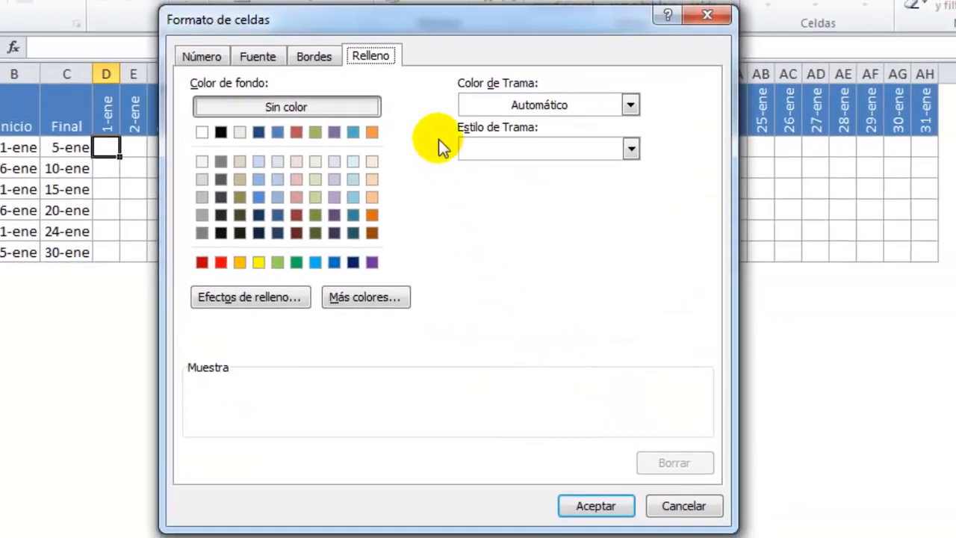
click(279, 133)
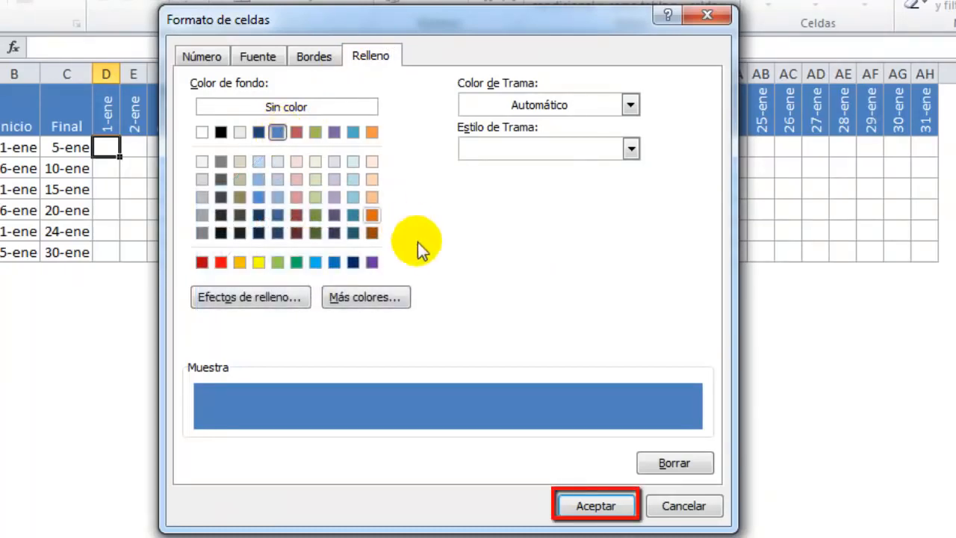
click(585, 507)
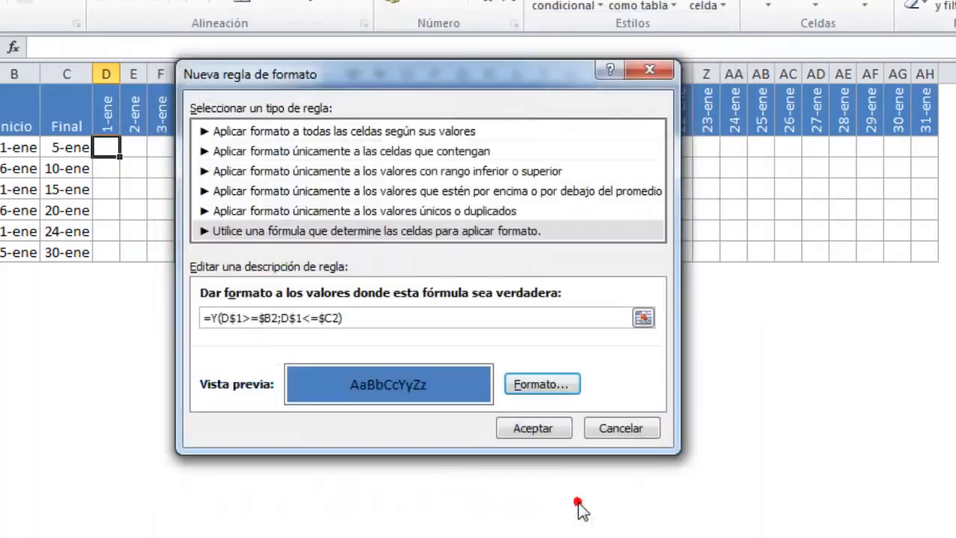
click(531, 428)
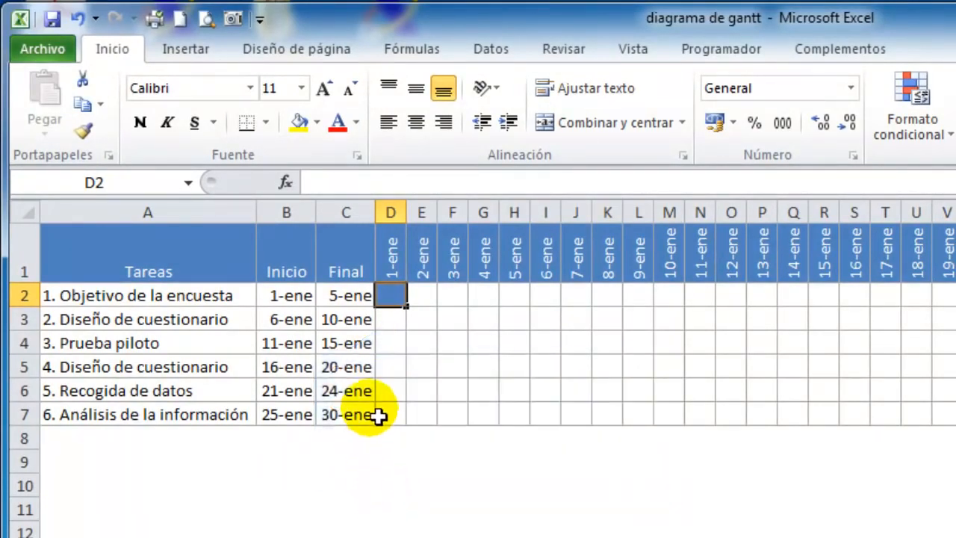
Step: Copy the format of cell D2 to E2:AH7 and D3:D7 with the Format Painter, and turn the painter off
click(393, 303)
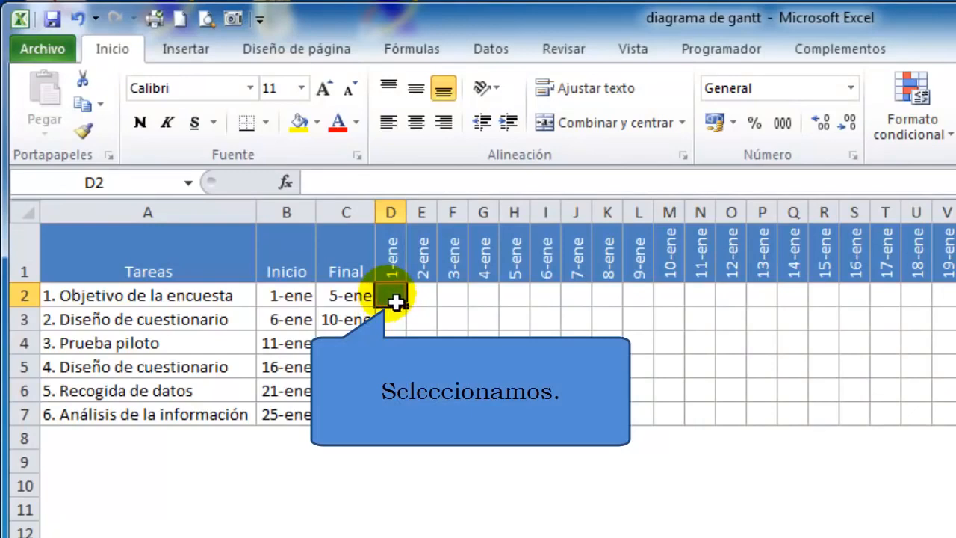
double_click(83, 132)
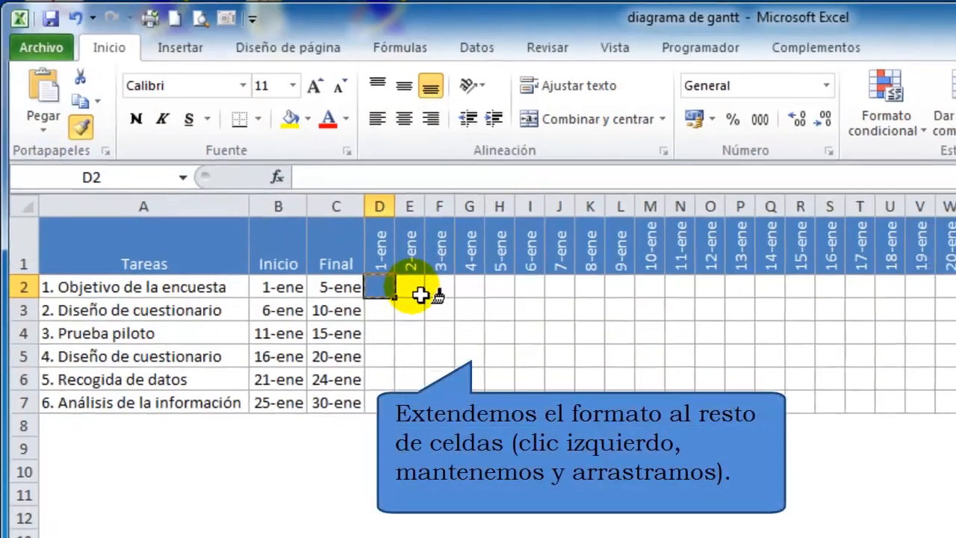
mouse_move(433, 302)
mouse_down()
mouse_move(406, 264)
mouse_move(668, 271)
mouse_move(937, 297)
mouse_up()
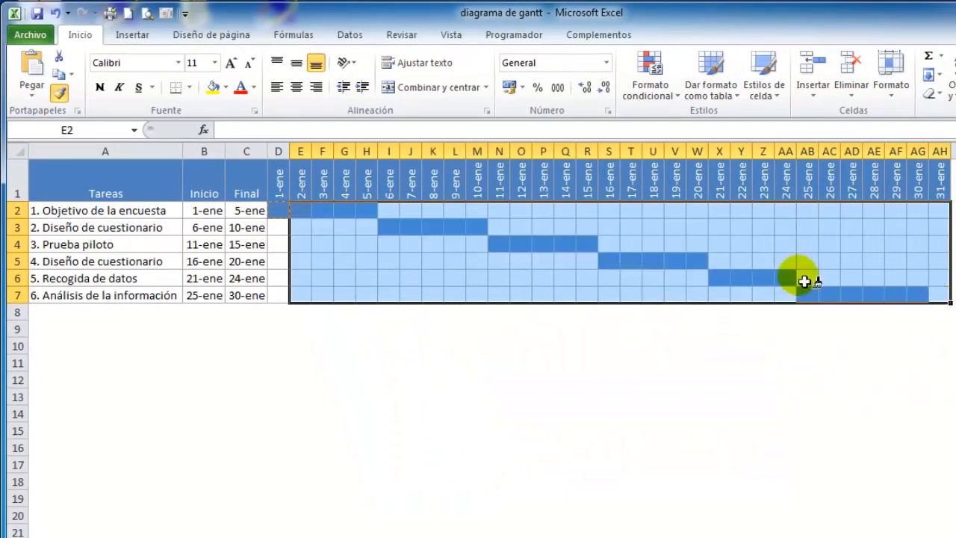
drag(283, 227, 282, 296)
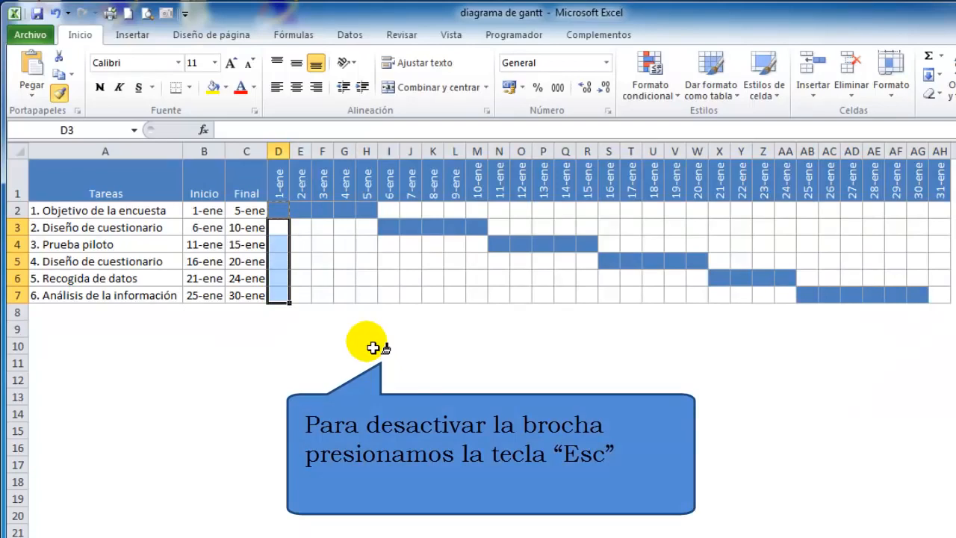
key(Escape)
click(369, 346)
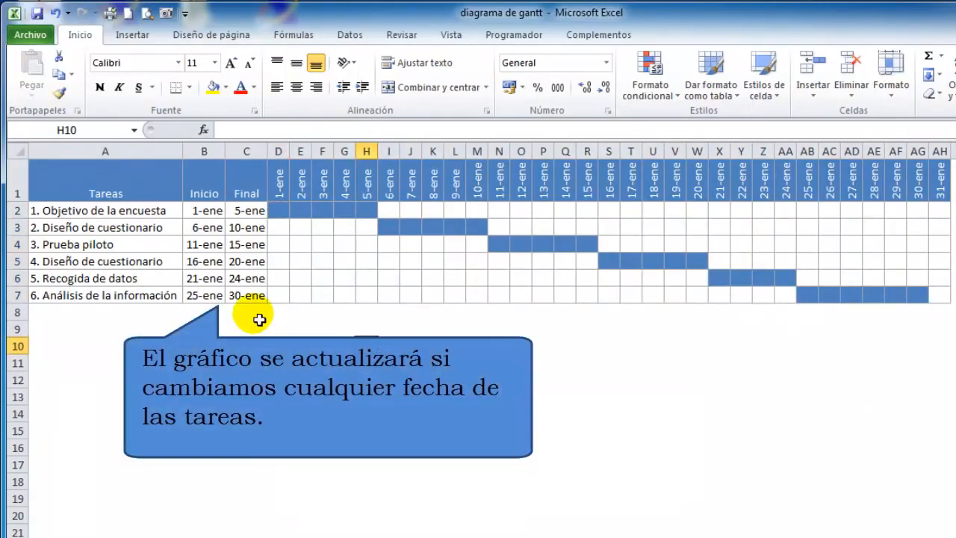
drag(250, 297, 205, 211)
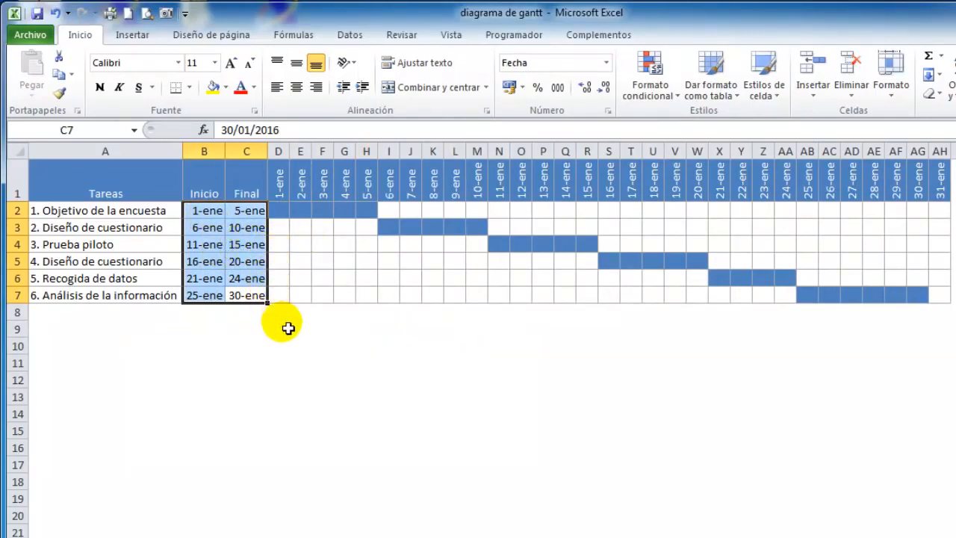
click(280, 319)
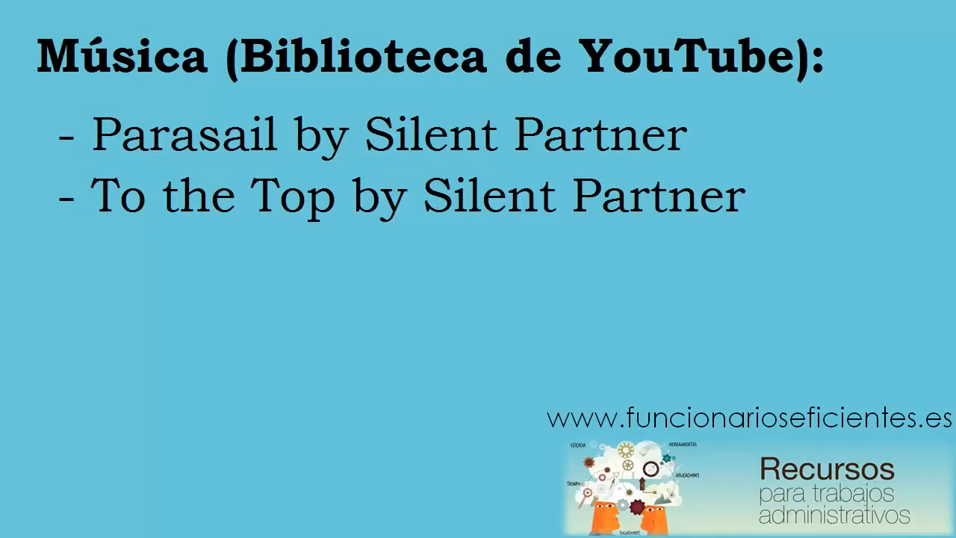